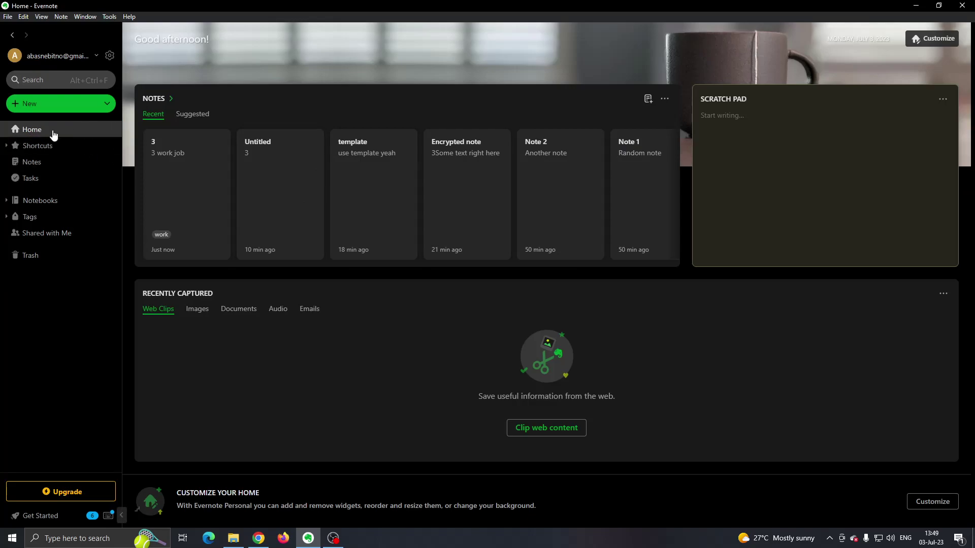
# Open the notes list from the sidebar to view note '3' and its table
pyautogui.click(57, 162)
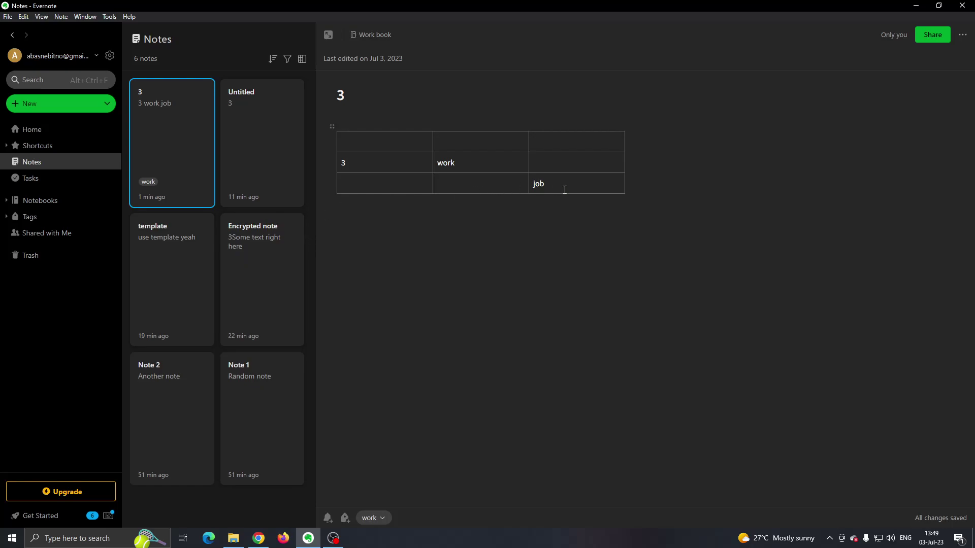
# Type 'haha' into the bottom row's middle table cell, beside 'job', in note '3'
pyautogui.click(505, 185)
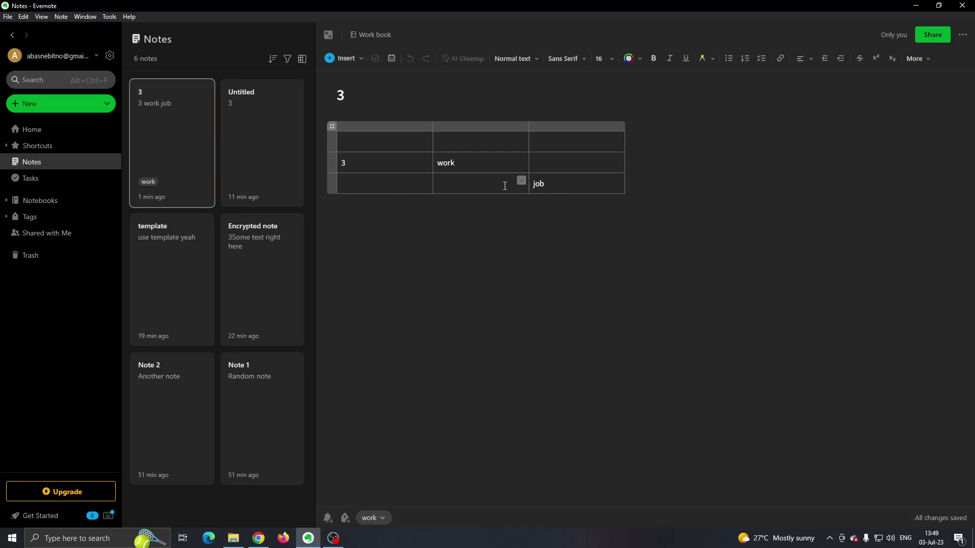
pyautogui.write('hah')
pyautogui.write('a')
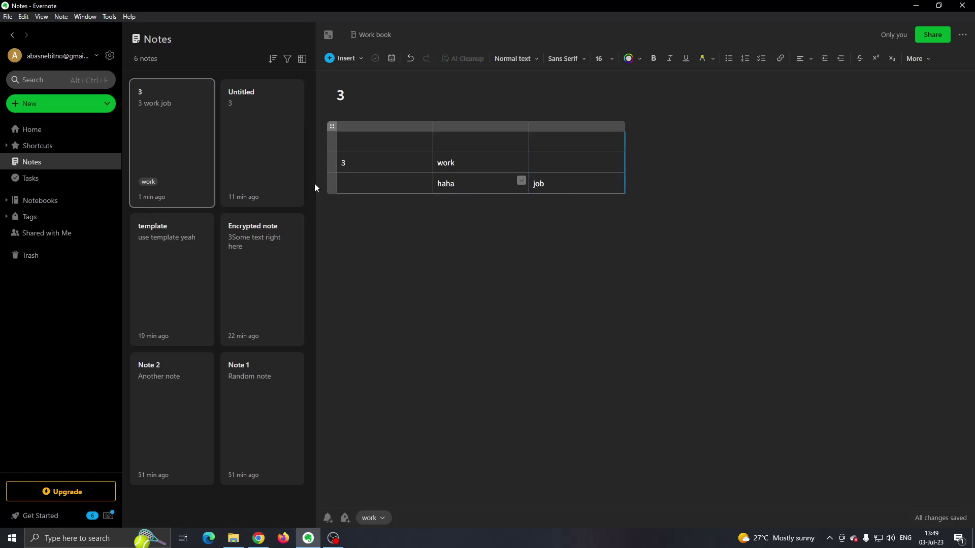